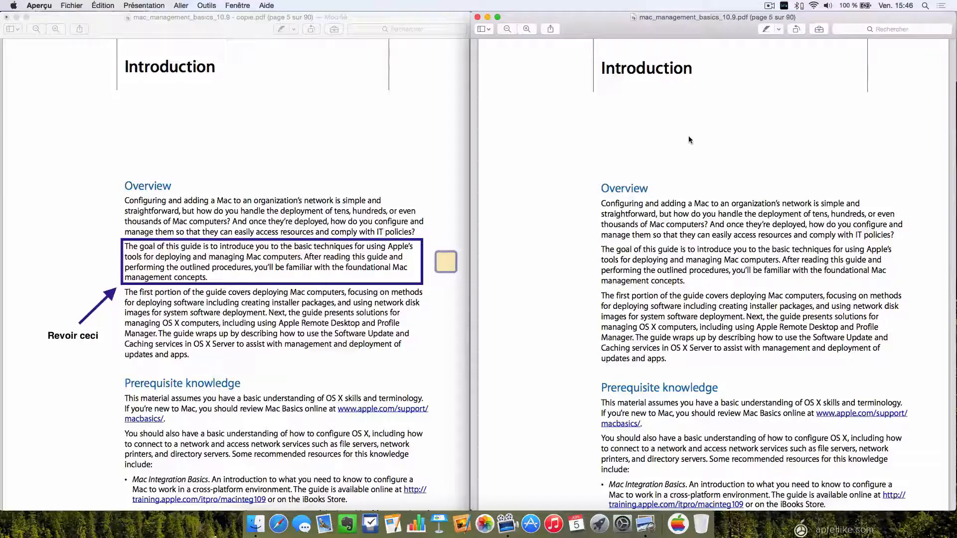
Examine the annotations in the annotated PDF copy and read the yellow note beside the framed paragraph.
click(345, 116)
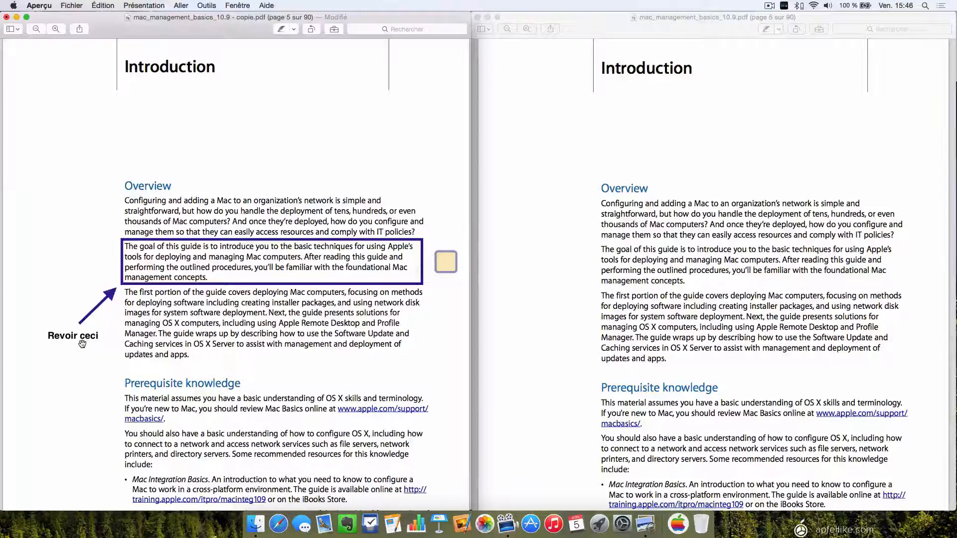
click(159, 283)
click(447, 257)
double_click(447, 257)
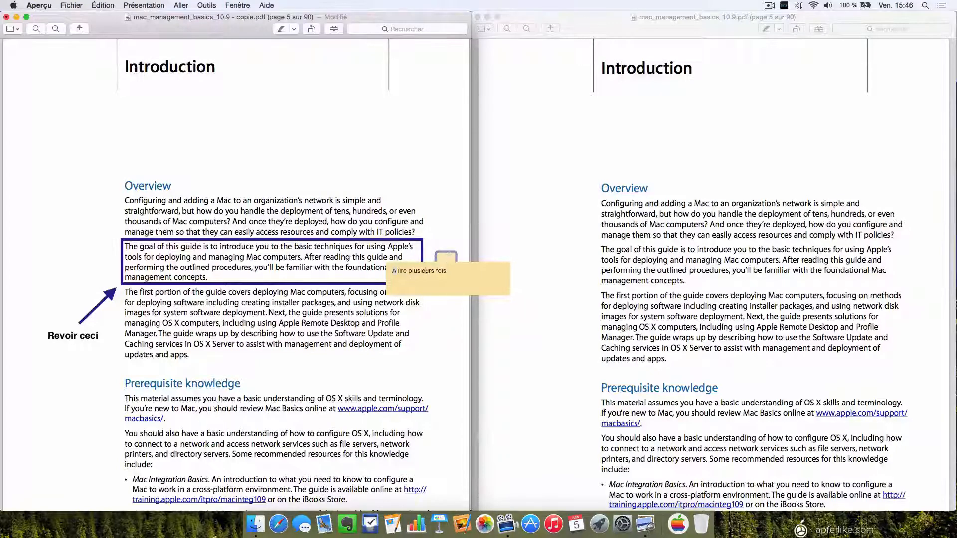
click(360, 318)
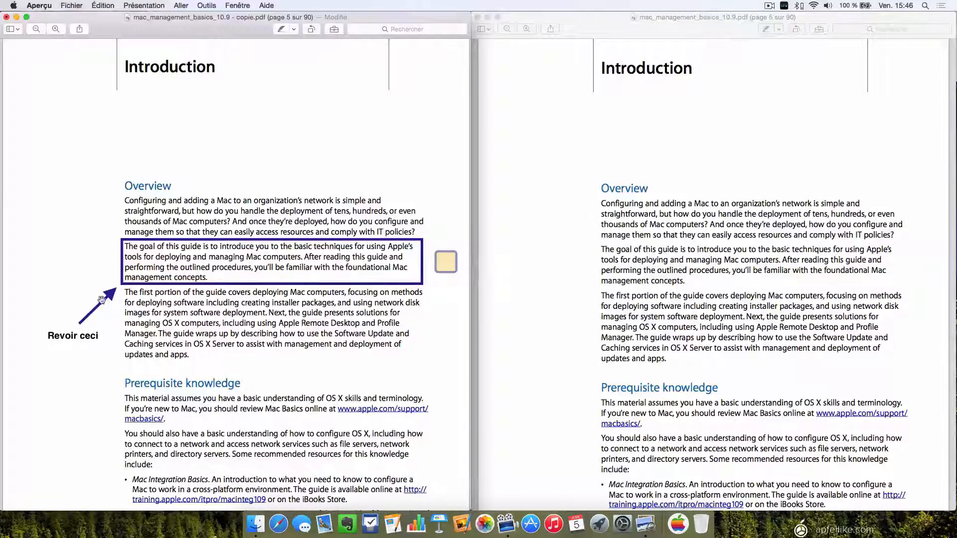
Reopen mac_management_basics_10.9.pdf from the desktop and fit its window beside the annotated copy at the Introduction page.
click(678, 294)
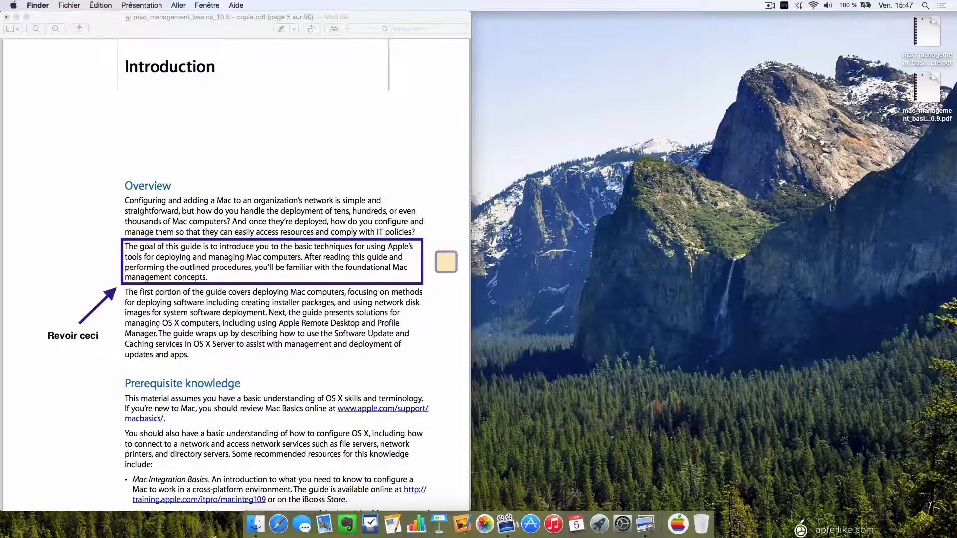
click(930, 85)
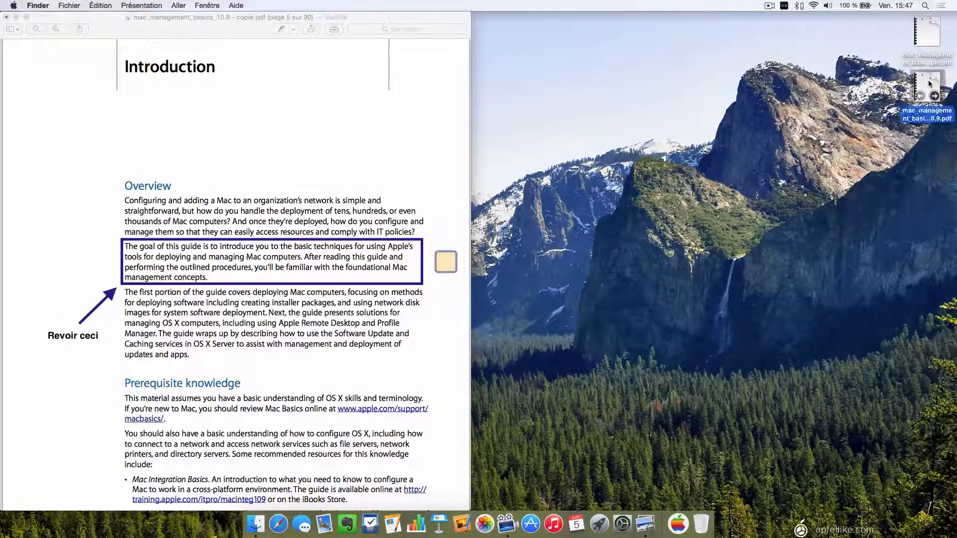
double_click(929, 83)
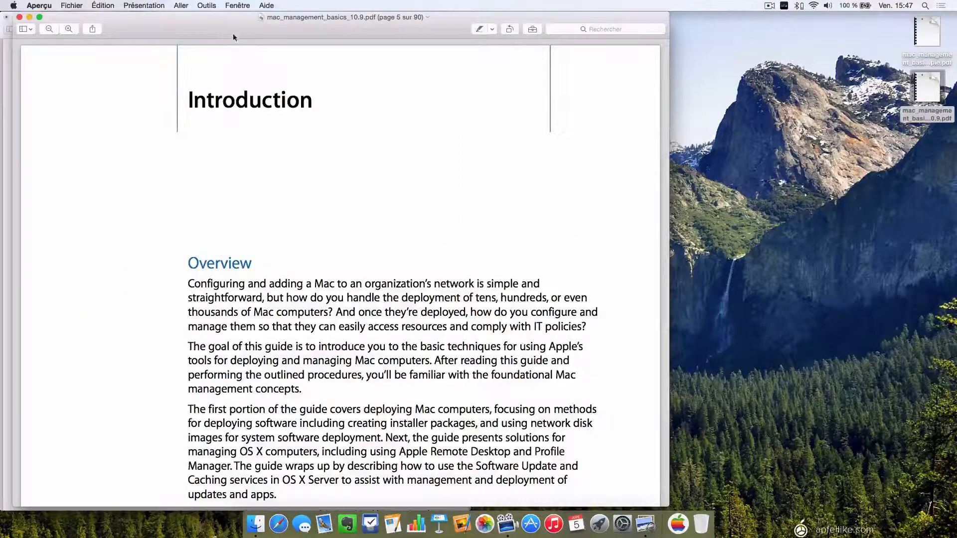
drag(234, 35, 327, 23)
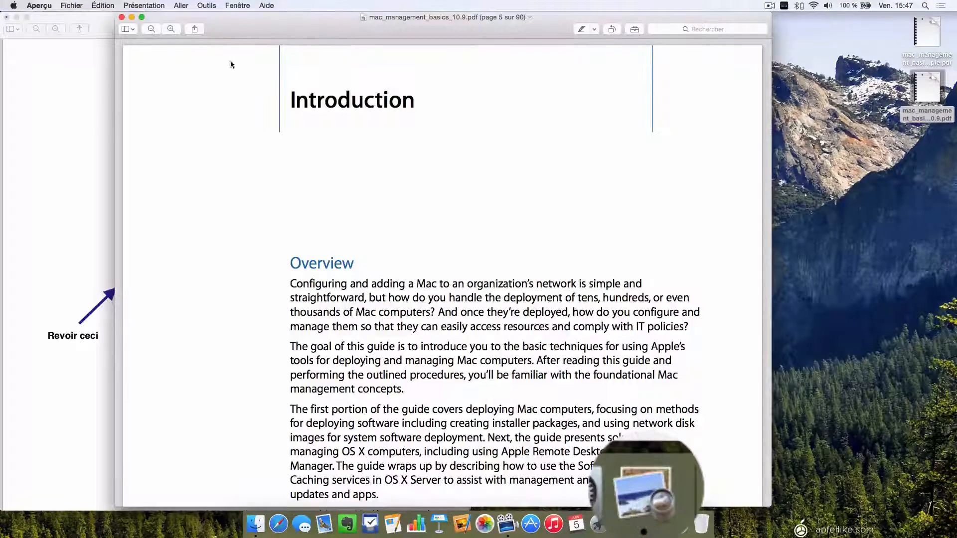
drag(230, 33, 415, 18)
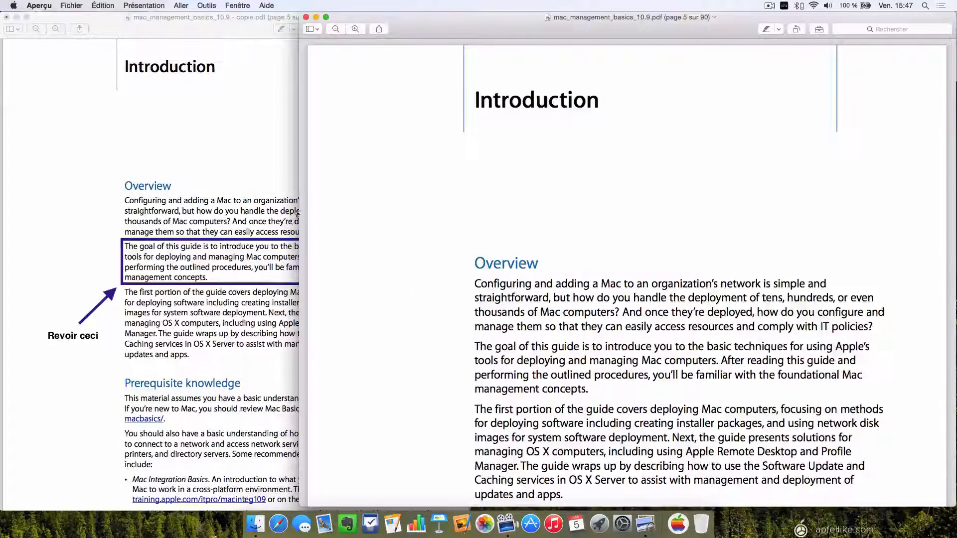
drag(300, 209, 479, 212)
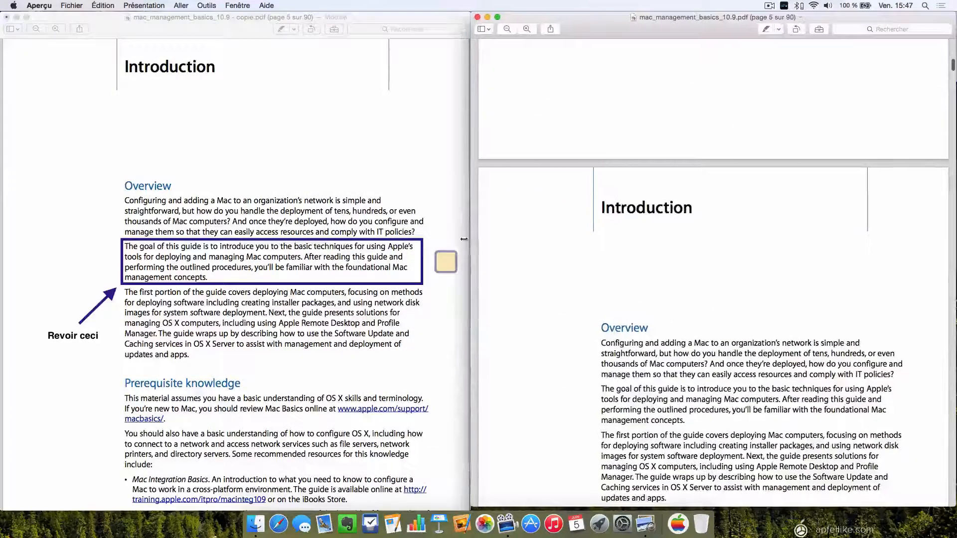
scroll(788, 293, down, 5)
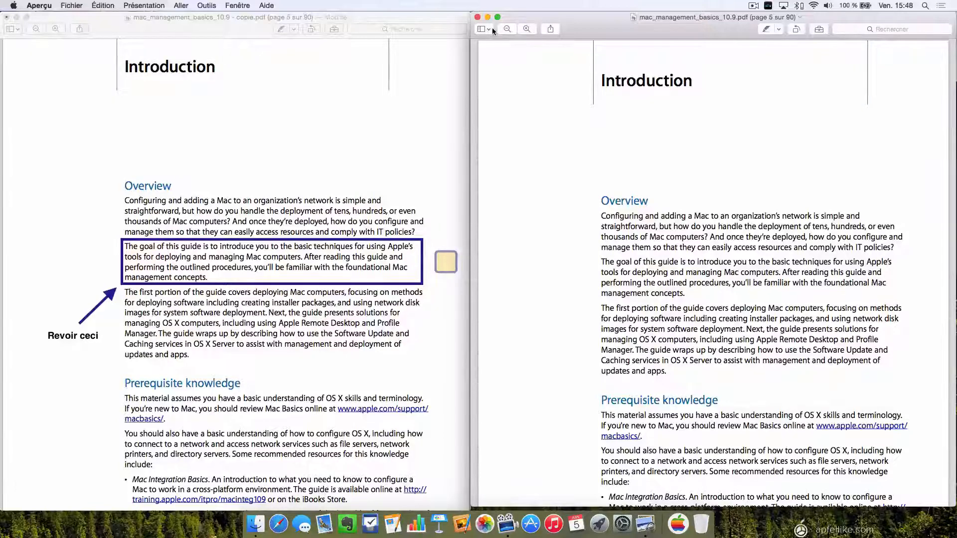
Show the markup tools for mac_management_basics_10.9.pdf.
drag(819, 29, 829, 53)
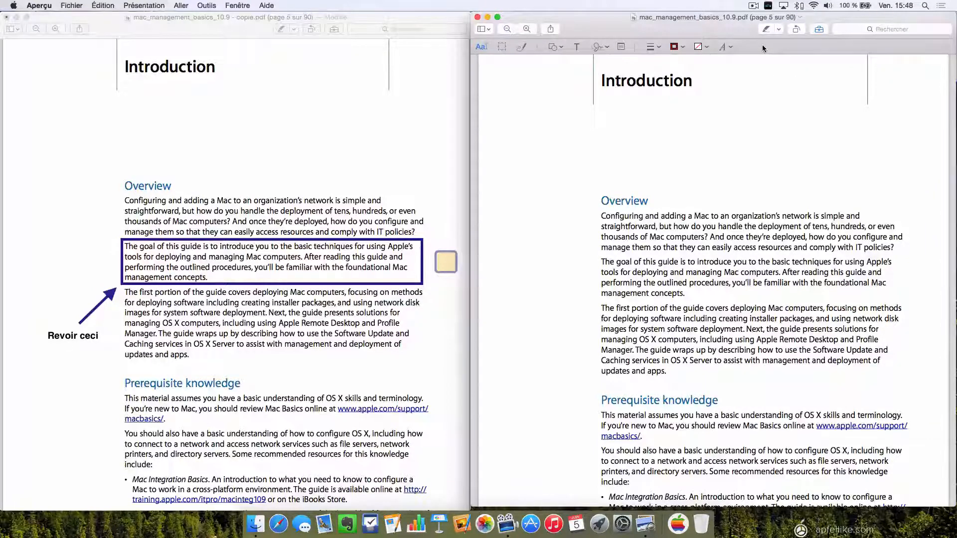
click(818, 29)
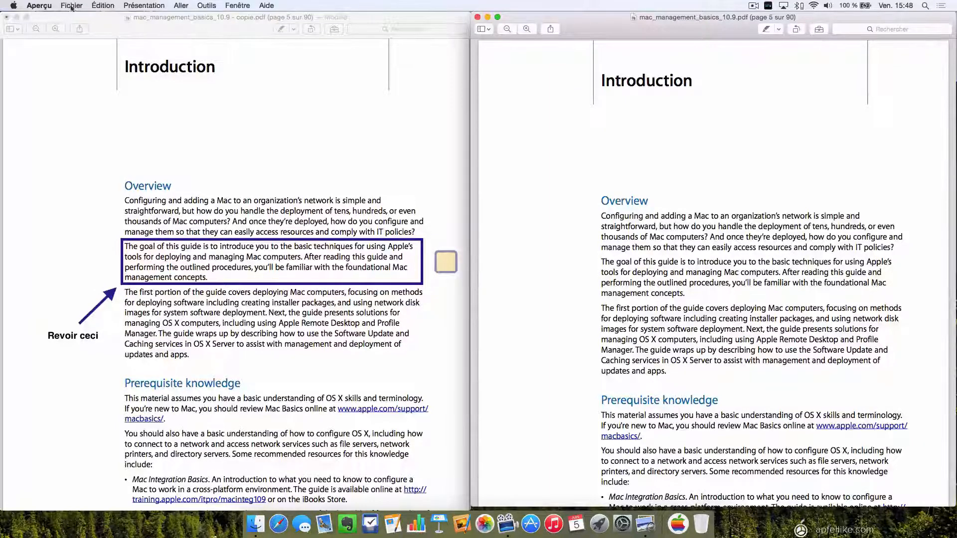
click(133, 6)
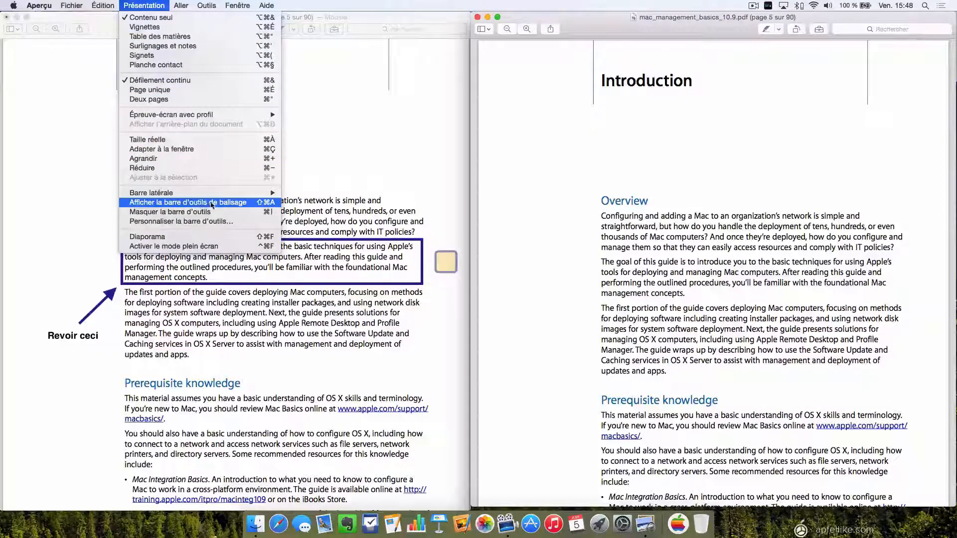
click(227, 203)
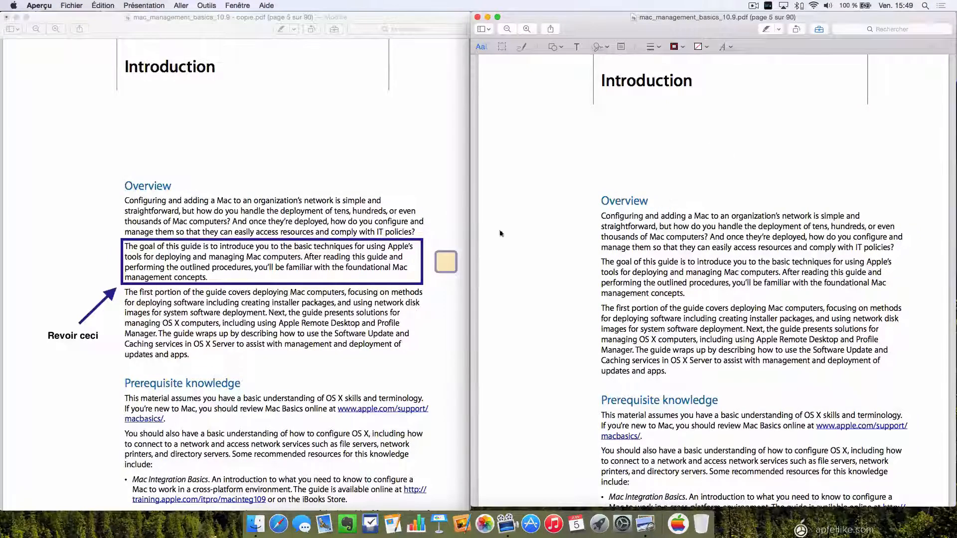
Add a rectangle to the original PDF and fit it around the second Overview paragraph, as in the annotated copy.
click(348, 241)
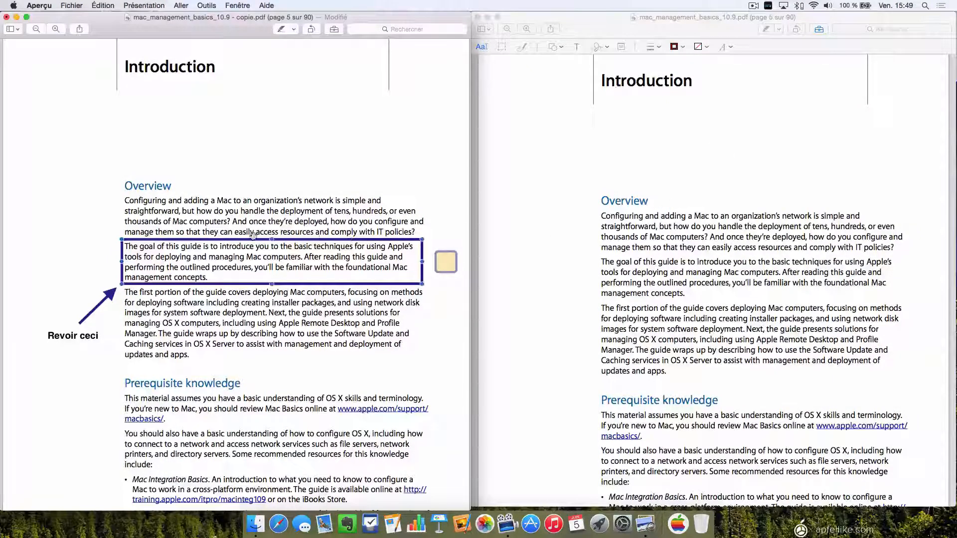
click(122, 273)
click(691, 257)
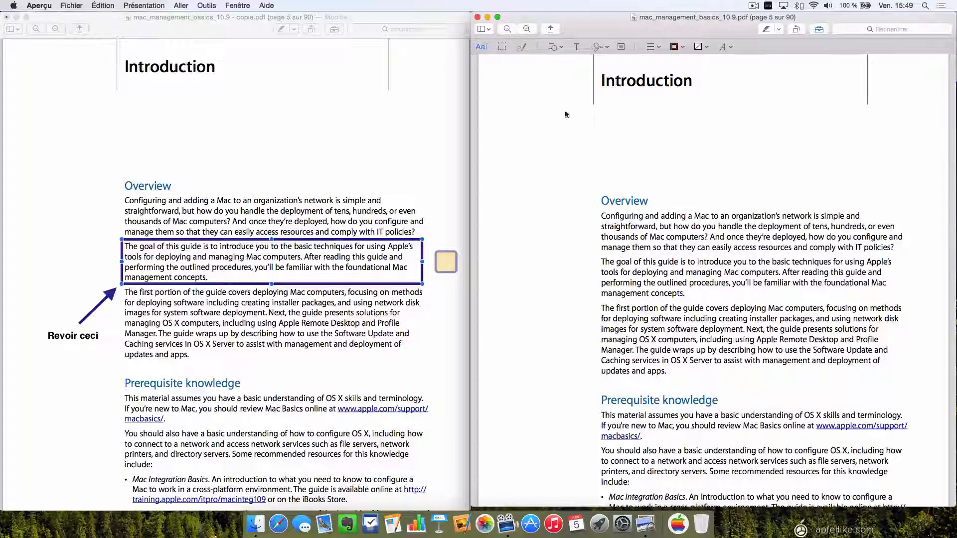
click(558, 48)
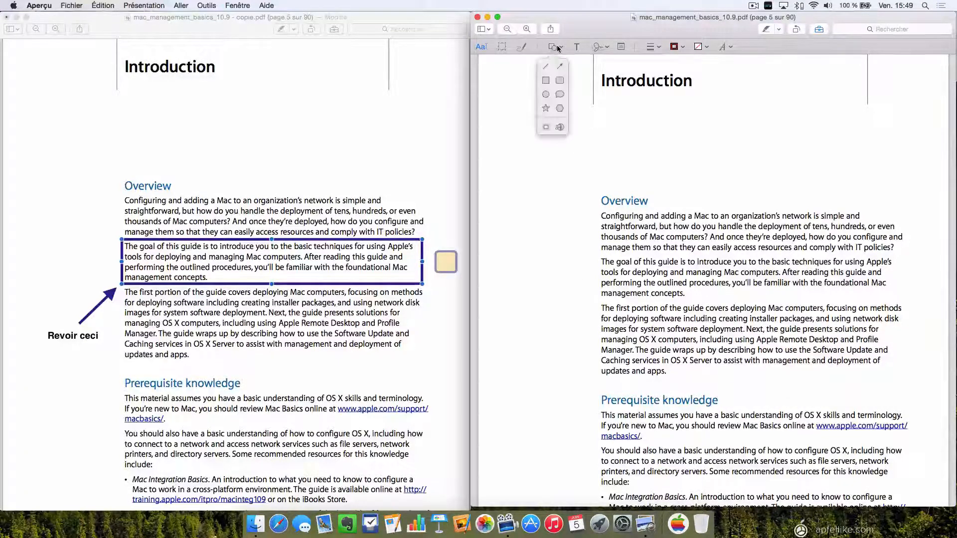
click(549, 81)
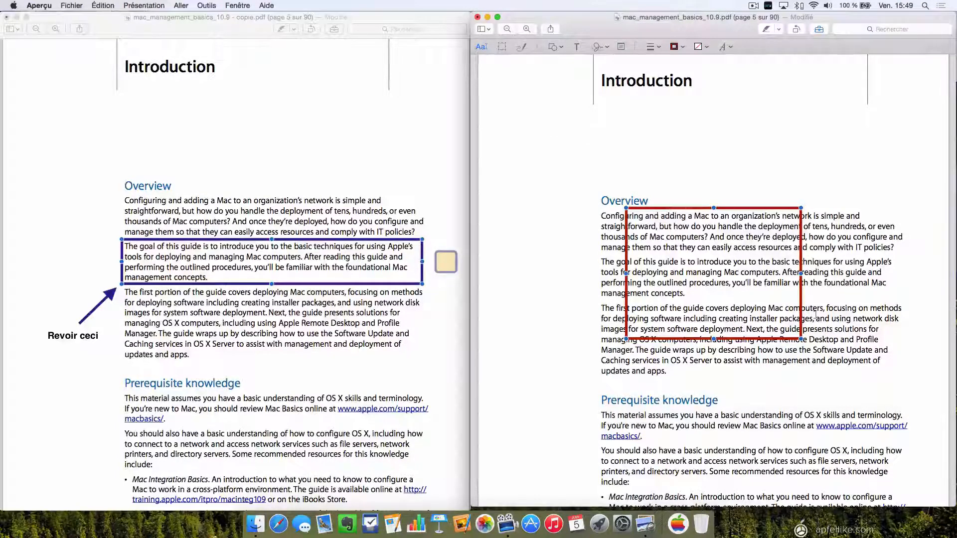
drag(624, 207, 598, 252)
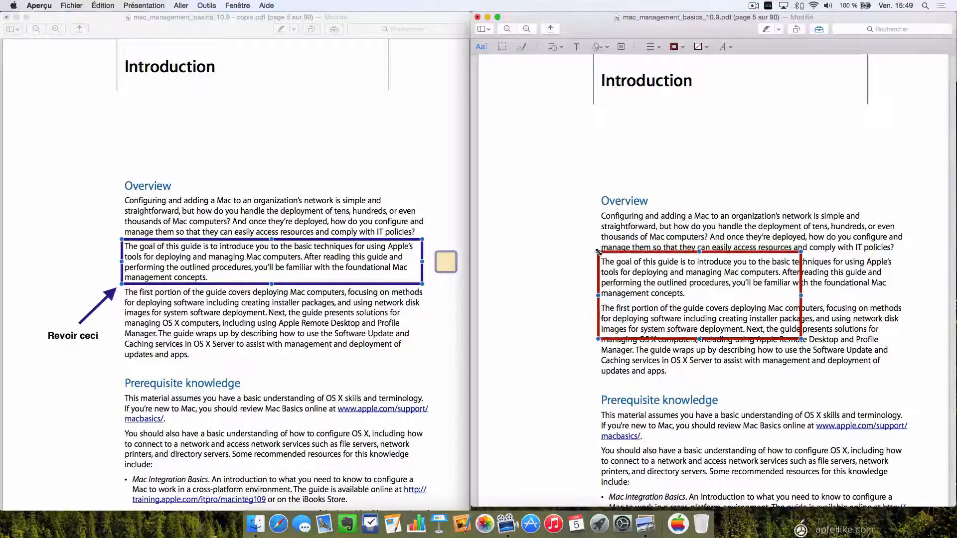
drag(801, 339, 908, 302)
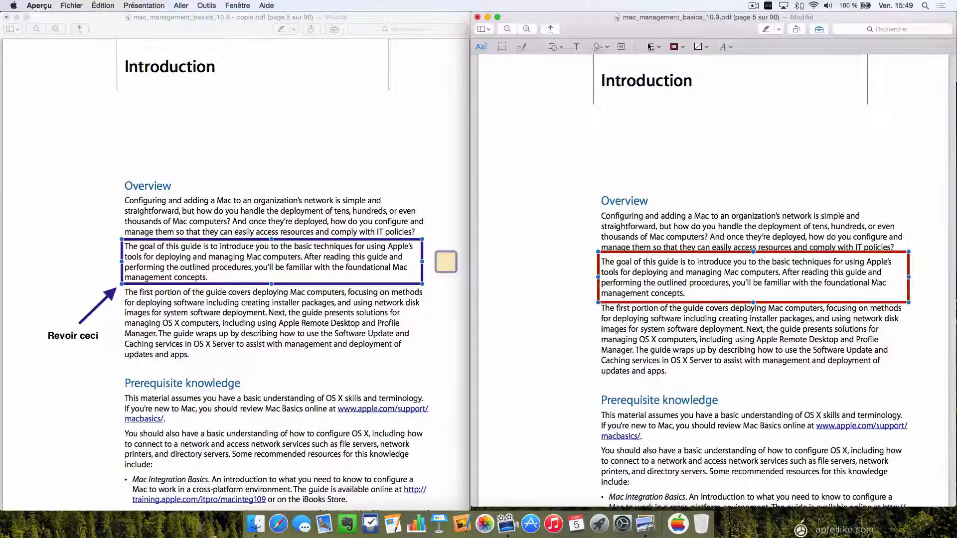
Try a dark red fill on the rectangle, and set it back to no fill.
click(704, 47)
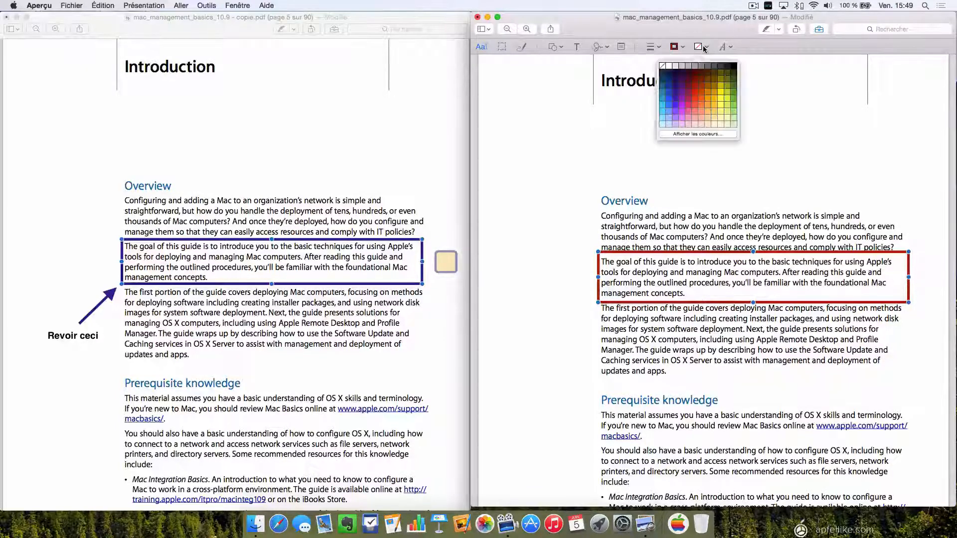
click(695, 72)
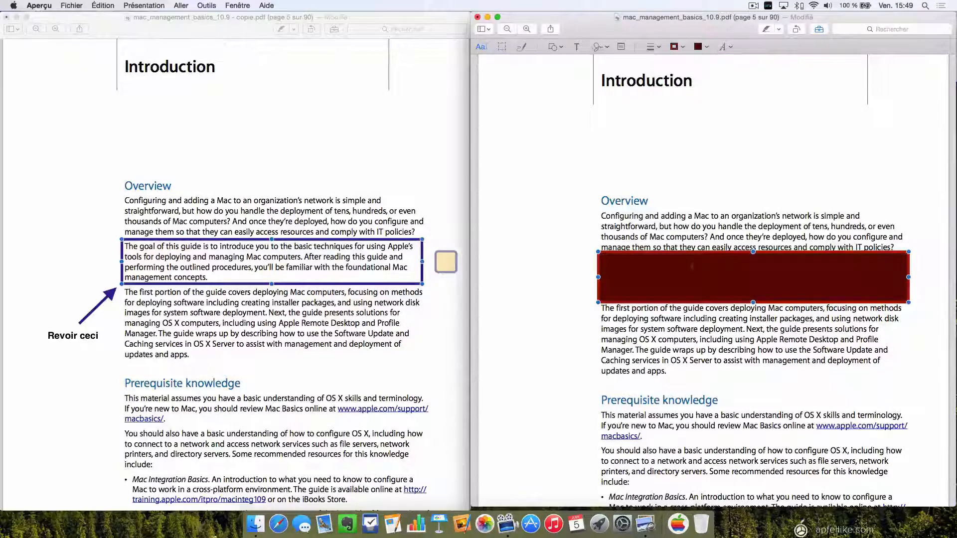
click(702, 49)
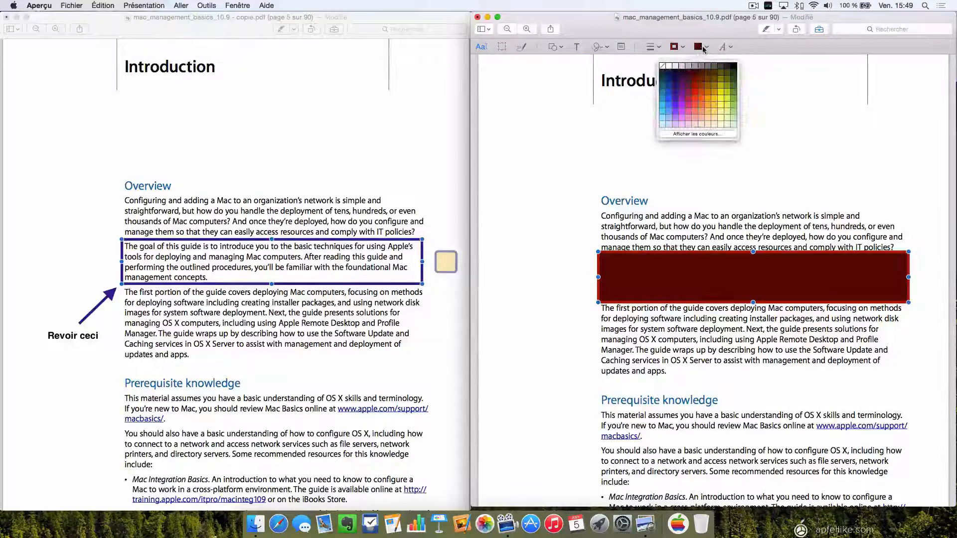
click(664, 66)
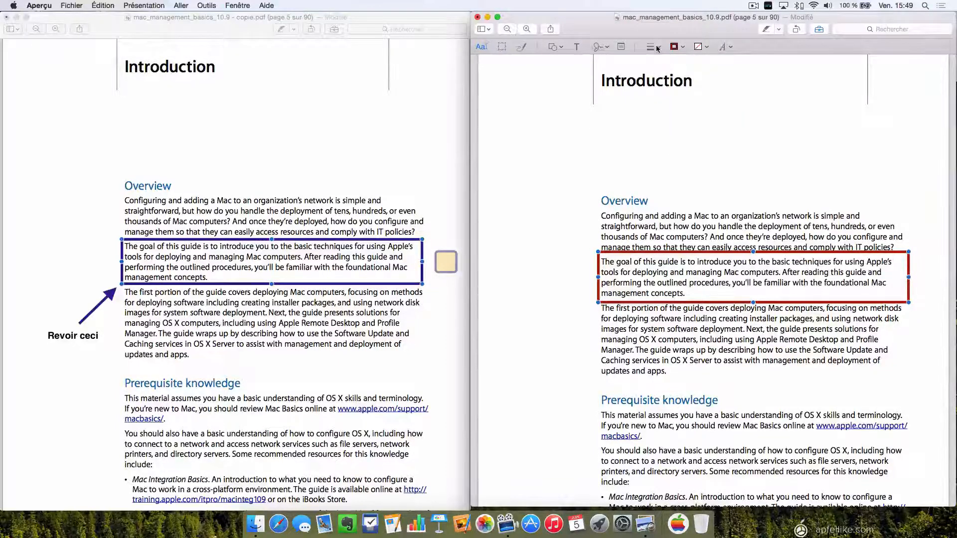
Try the thinnest border and a thick border on the rectangle, and return it to the third line thickness.
click(657, 47)
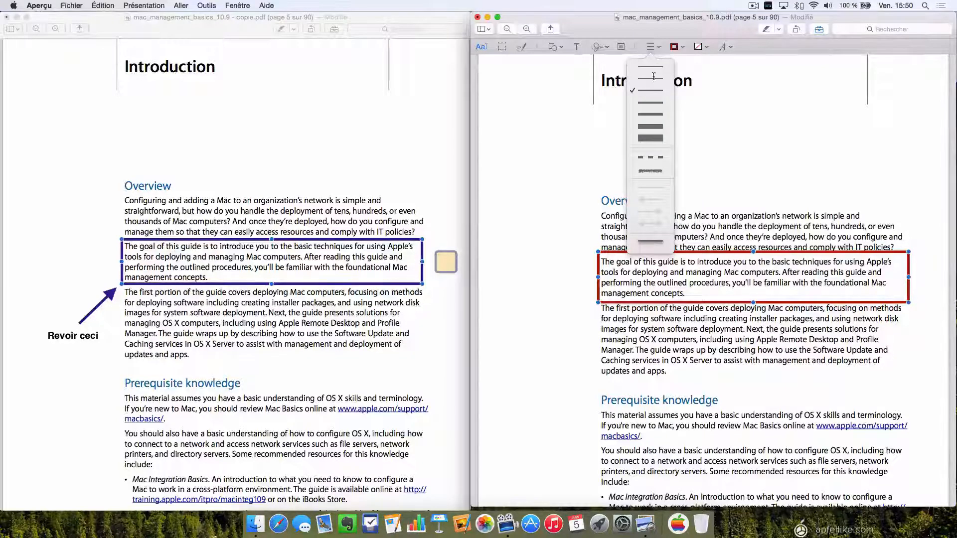
click(653, 68)
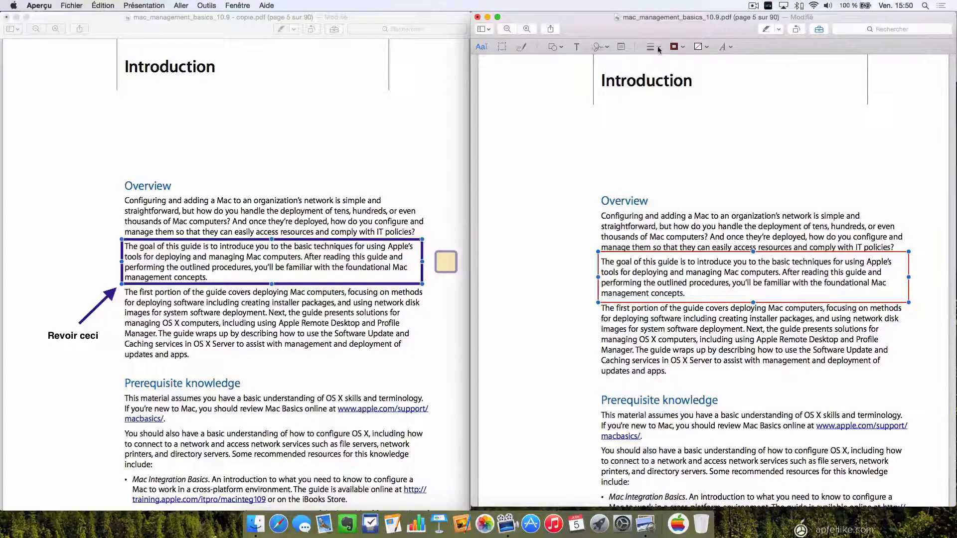
click(658, 47)
click(656, 118)
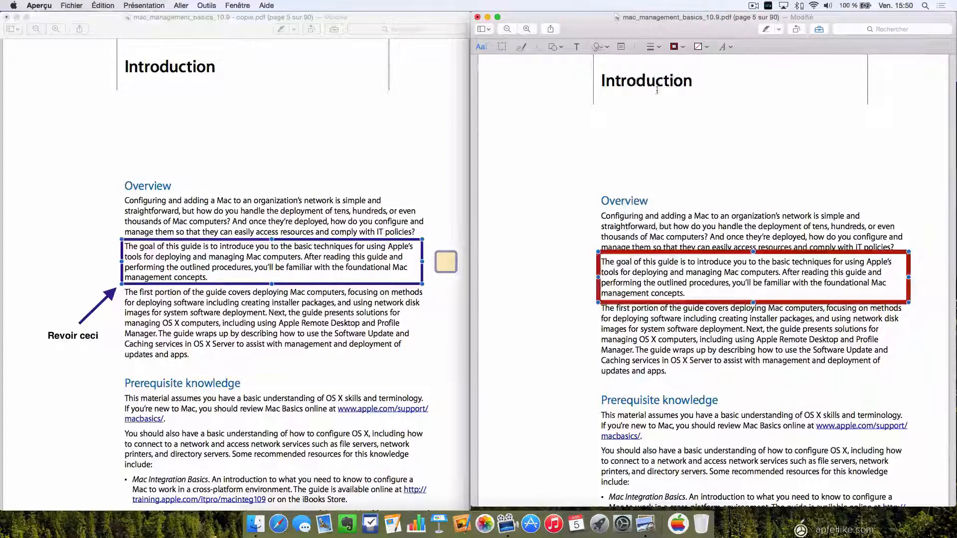
click(657, 48)
click(656, 90)
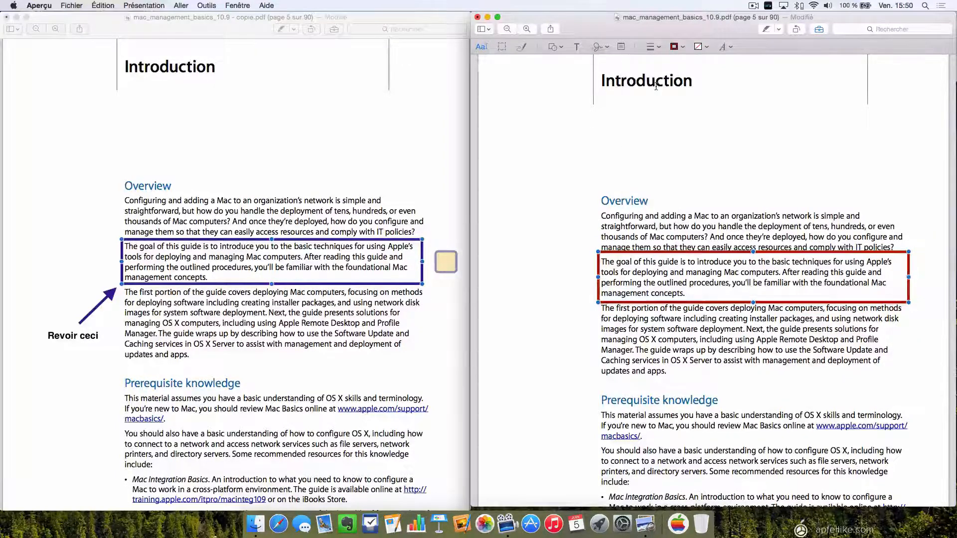
Set the rectangle's border colour to dark blue.
click(676, 48)
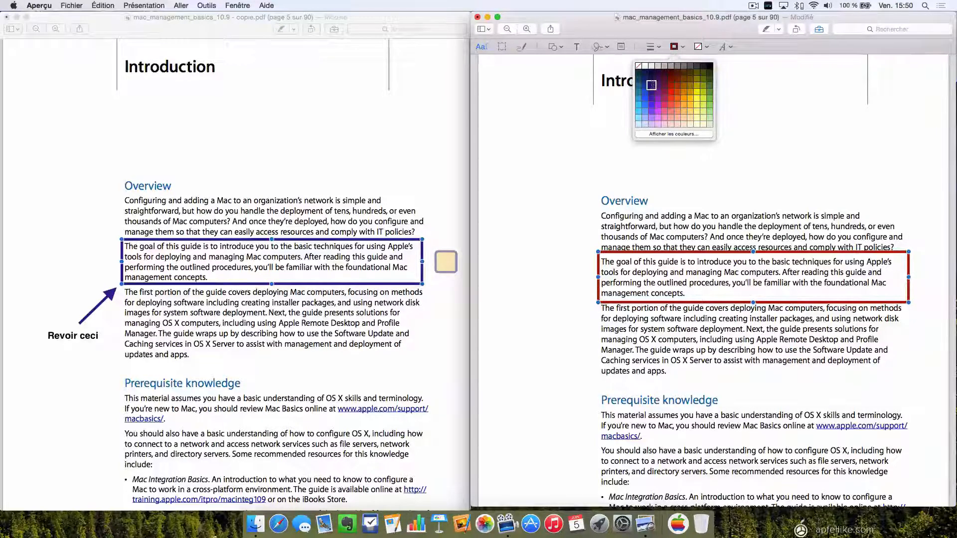
click(652, 84)
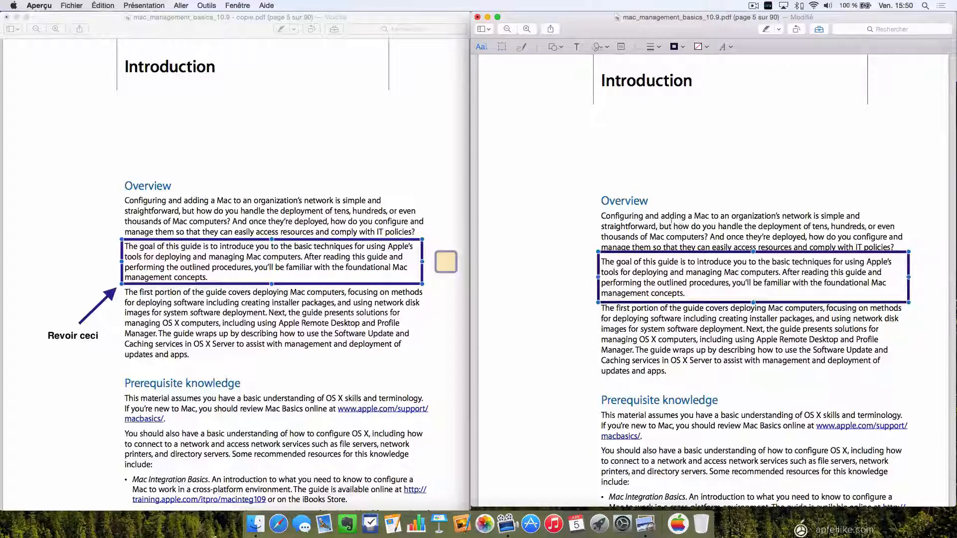
Add a short diagonal arrow in the page's left margin, pointing up at the rectangle's lower-left corner.
click(557, 47)
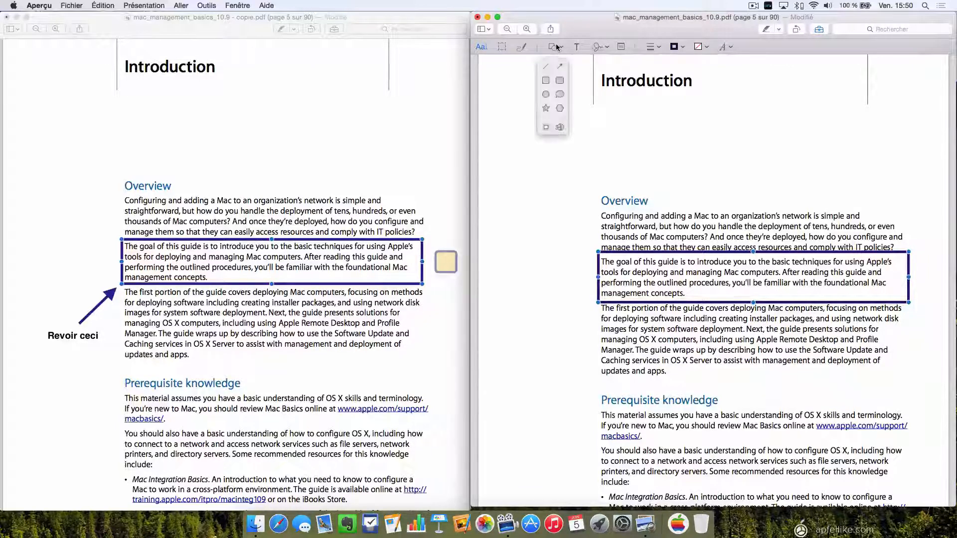
click(560, 68)
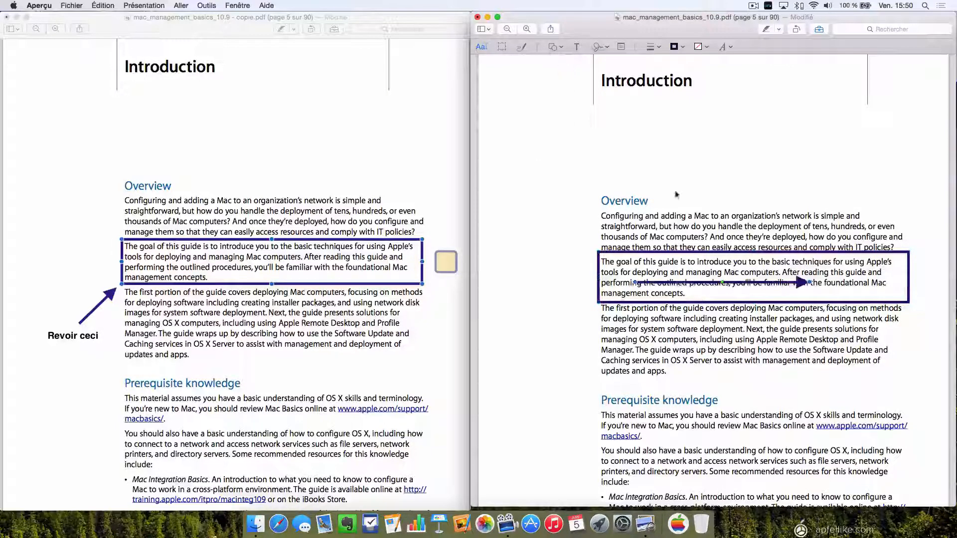
drag(811, 284, 679, 228)
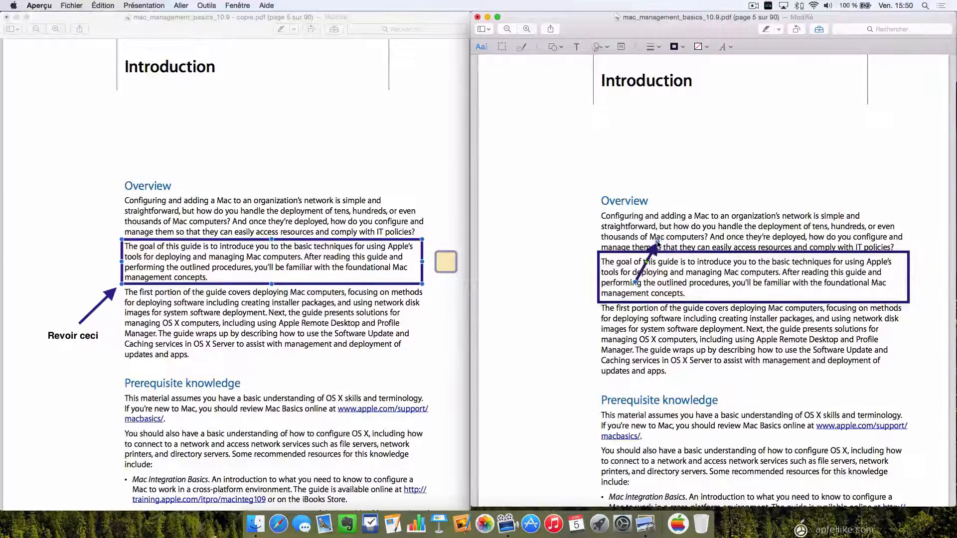
mouse_move(658, 249)
mouse_down()
mouse_move(628, 265)
mouse_move(589, 316)
mouse_up()
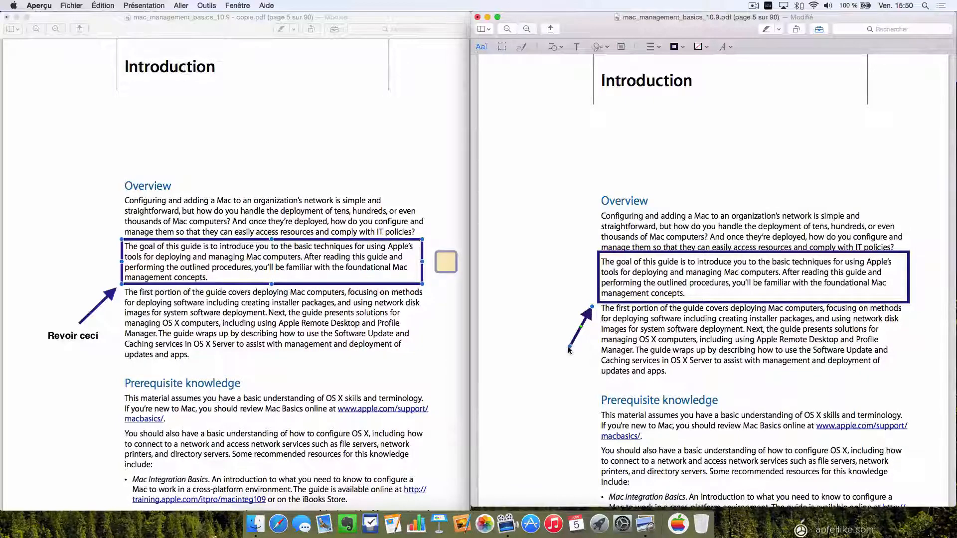
drag(570, 348, 568, 339)
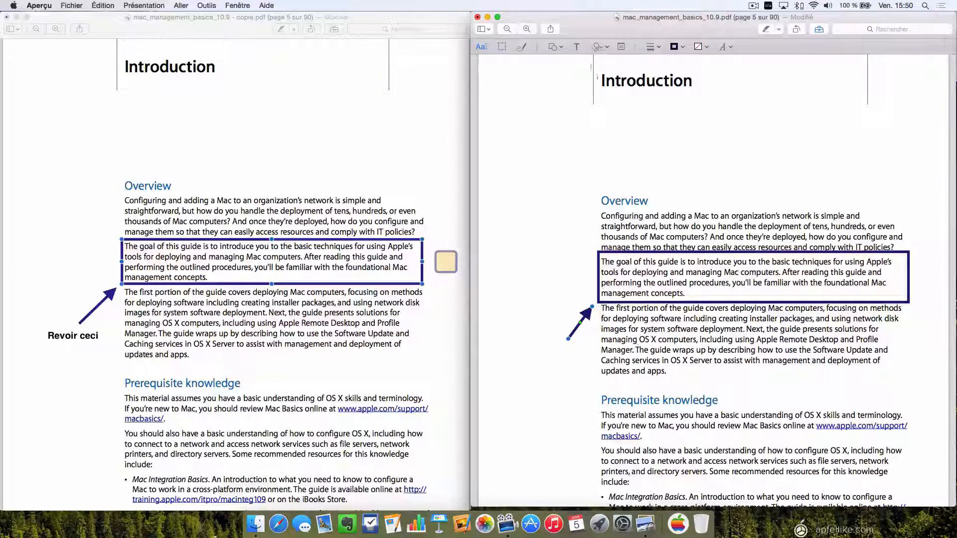
Add a text annotation reading "Revoir ceci" in the page's left margin, just below the tail of the arrow.
click(576, 46)
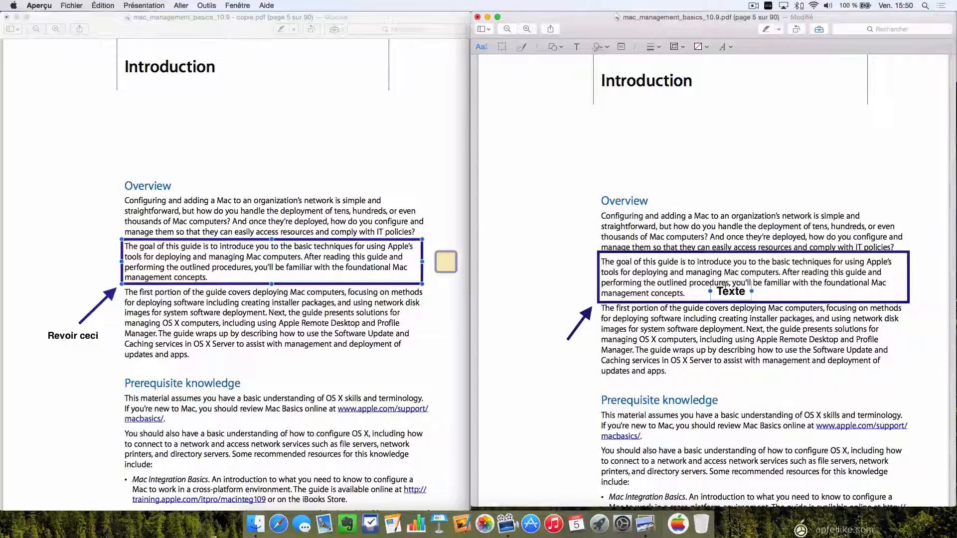
drag(732, 292, 564, 353)
double_click(566, 354)
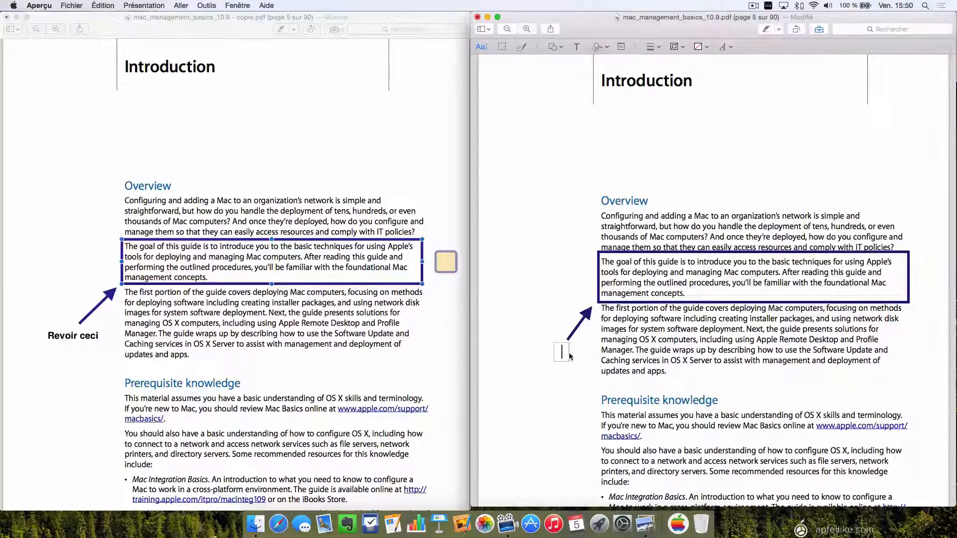
text(Re)
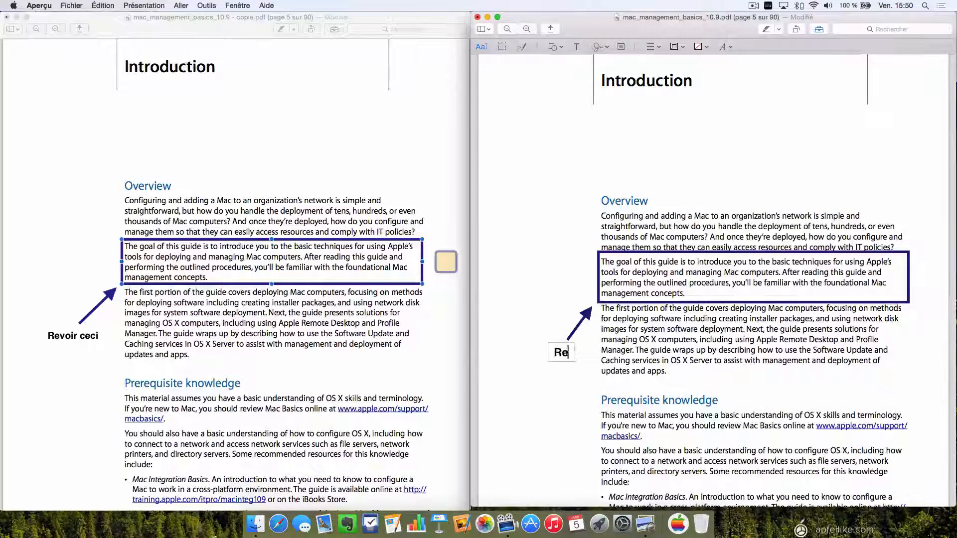
text(voir ceci)
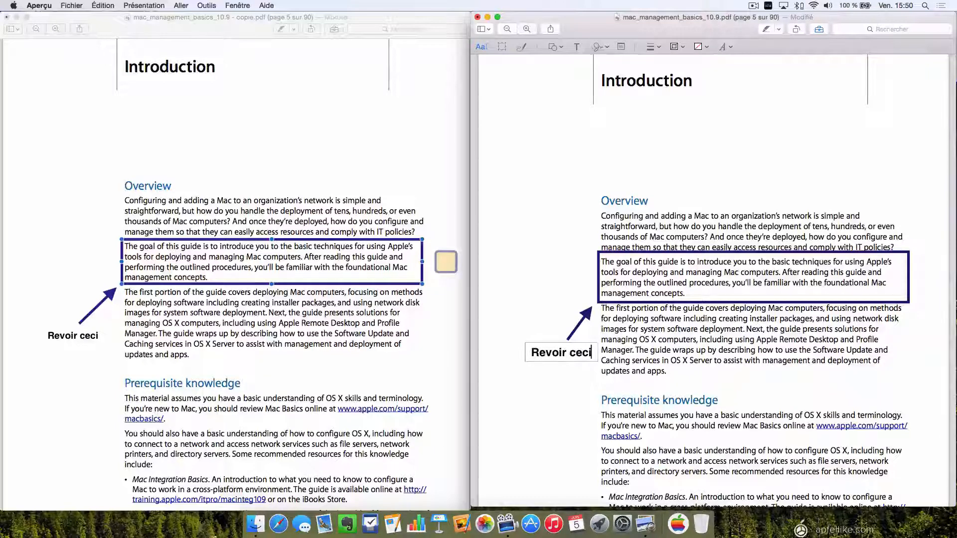
click(698, 339)
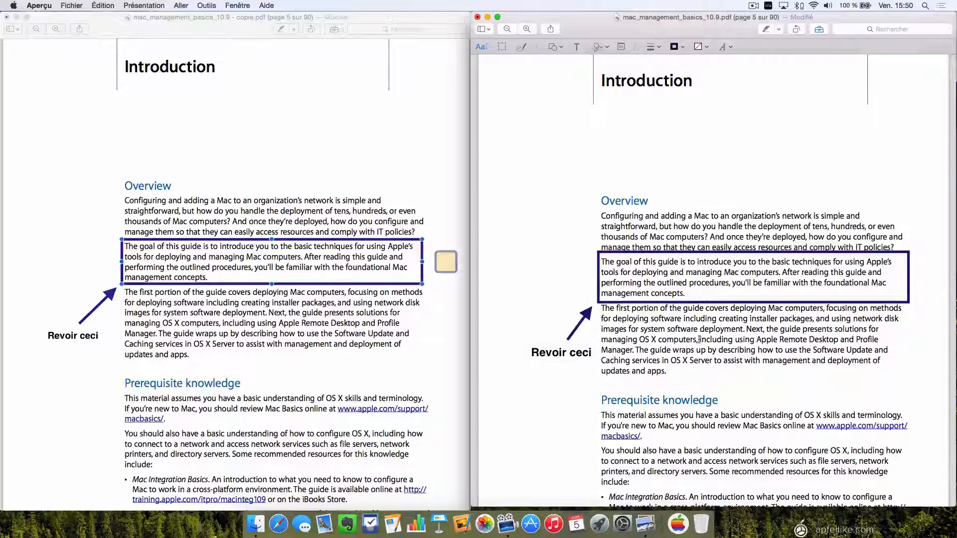
Set the font size of the "Revoir ceci" annotation to 12 pt.
click(561, 353)
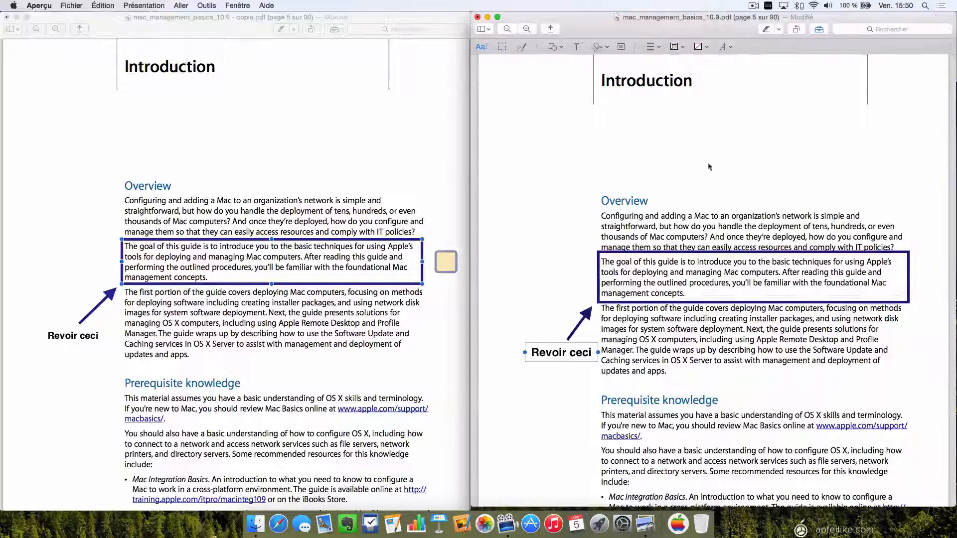
click(724, 48)
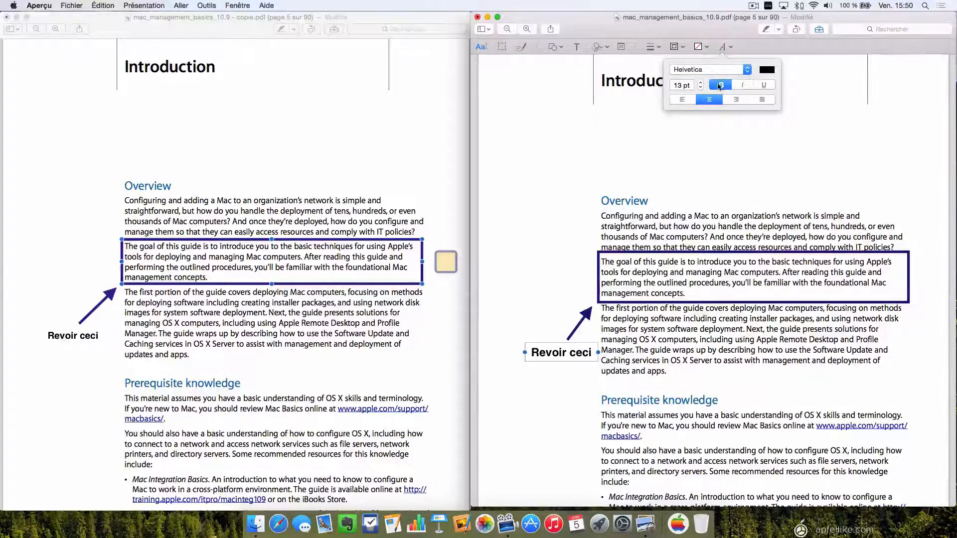
click(700, 87)
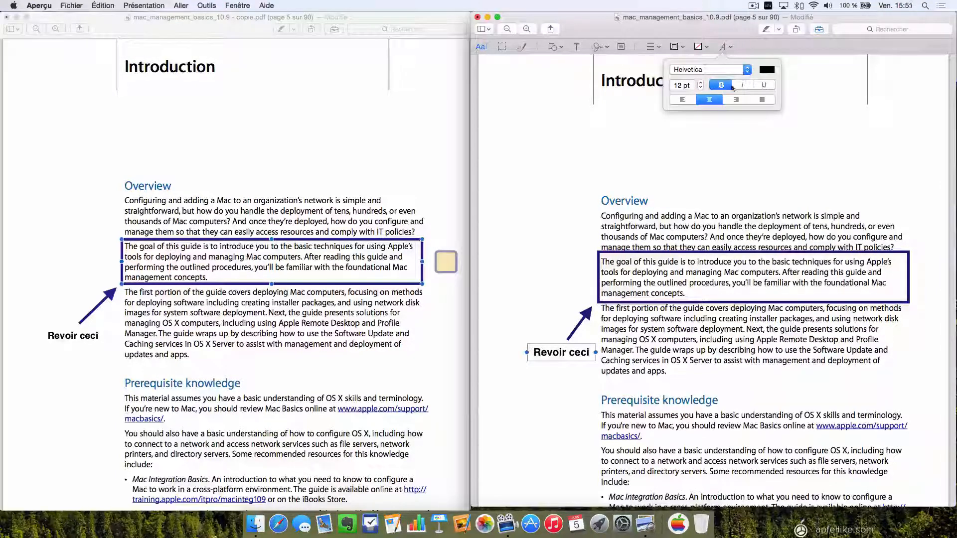
click(686, 202)
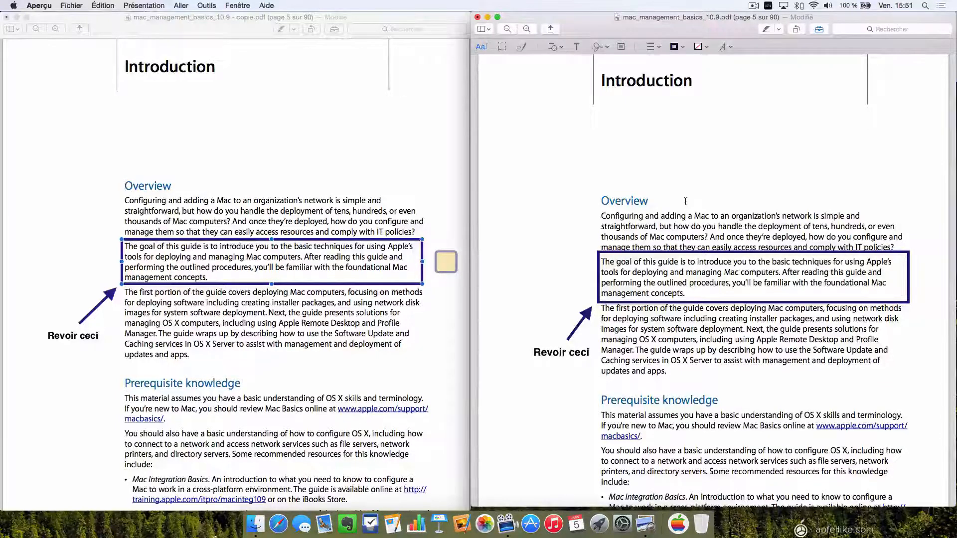
Add a note reading "Ceci est un exemple" and place it in the page's right margin beside the framed paragraph.
click(622, 48)
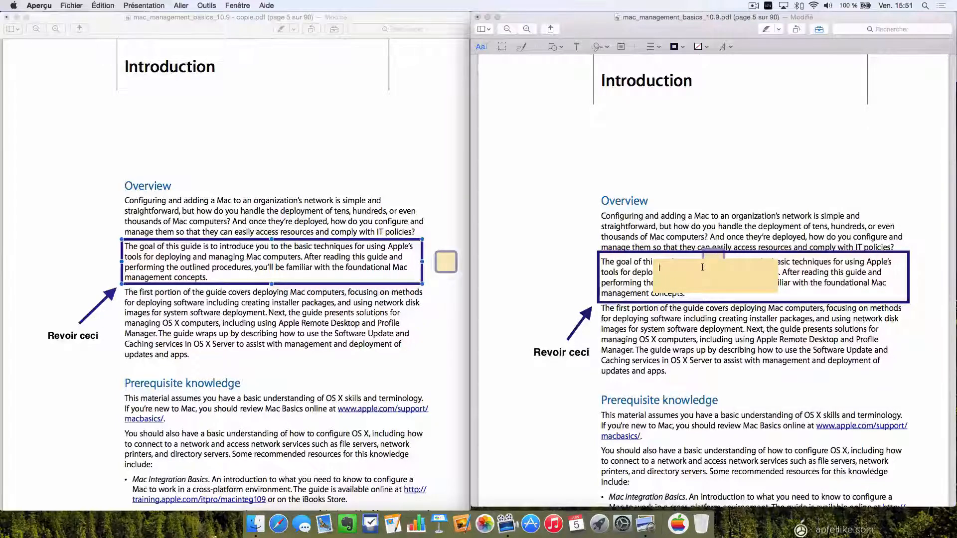
text(Ceci est un exemple)
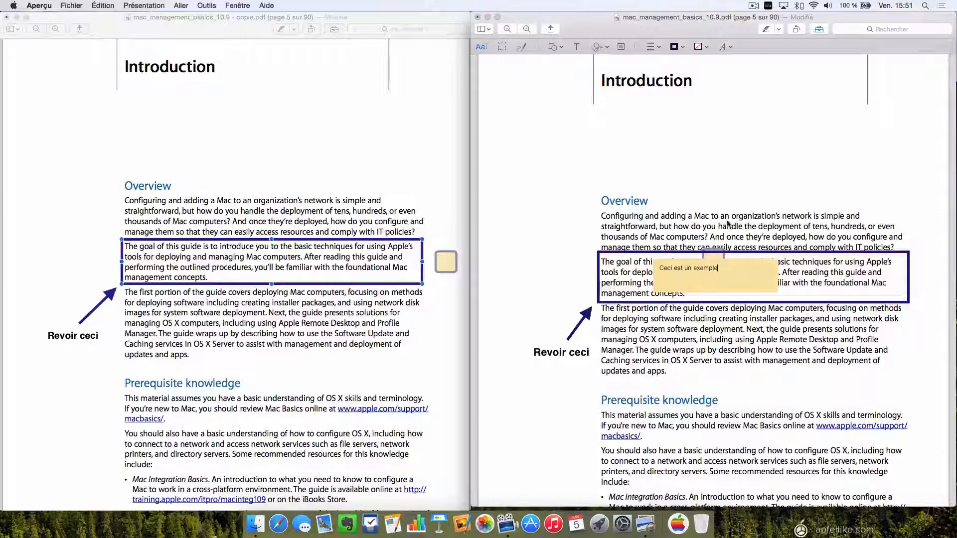
click(679, 188)
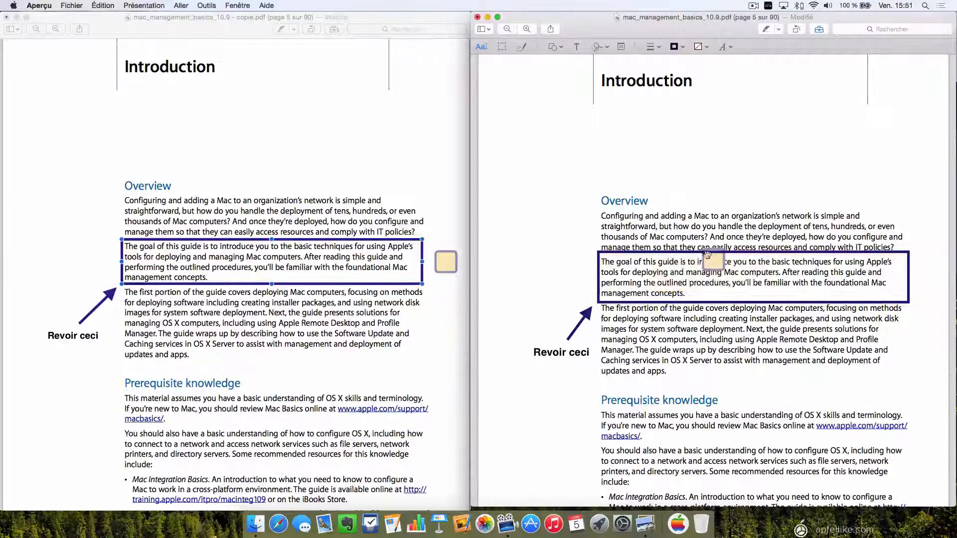
drag(713, 260, 930, 279)
mouse_move(930, 279)
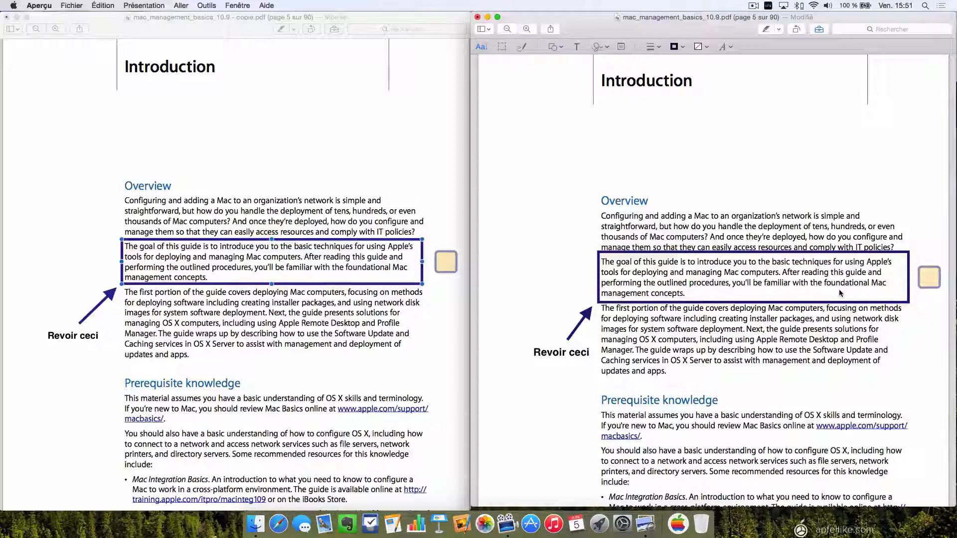
Save the annotated PDF.
key(super)
key(super+s)
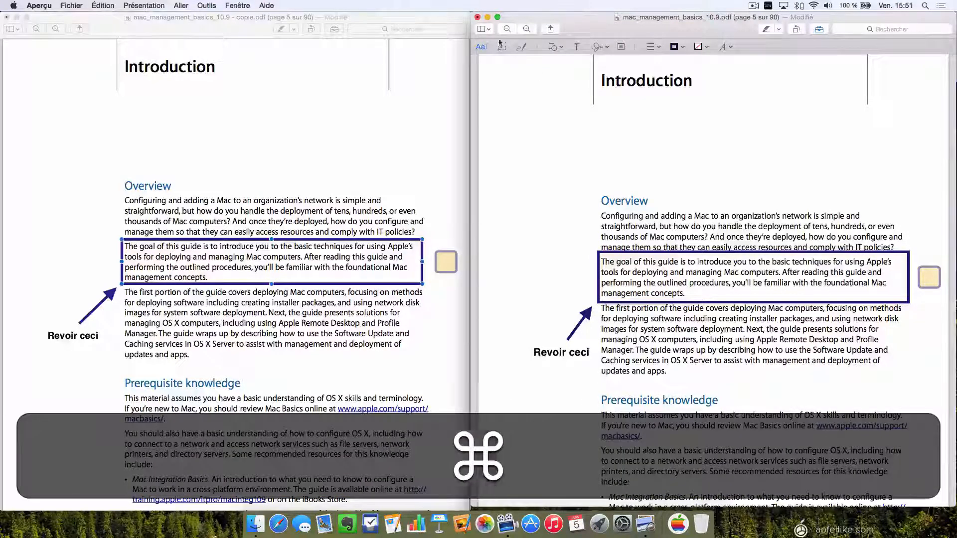